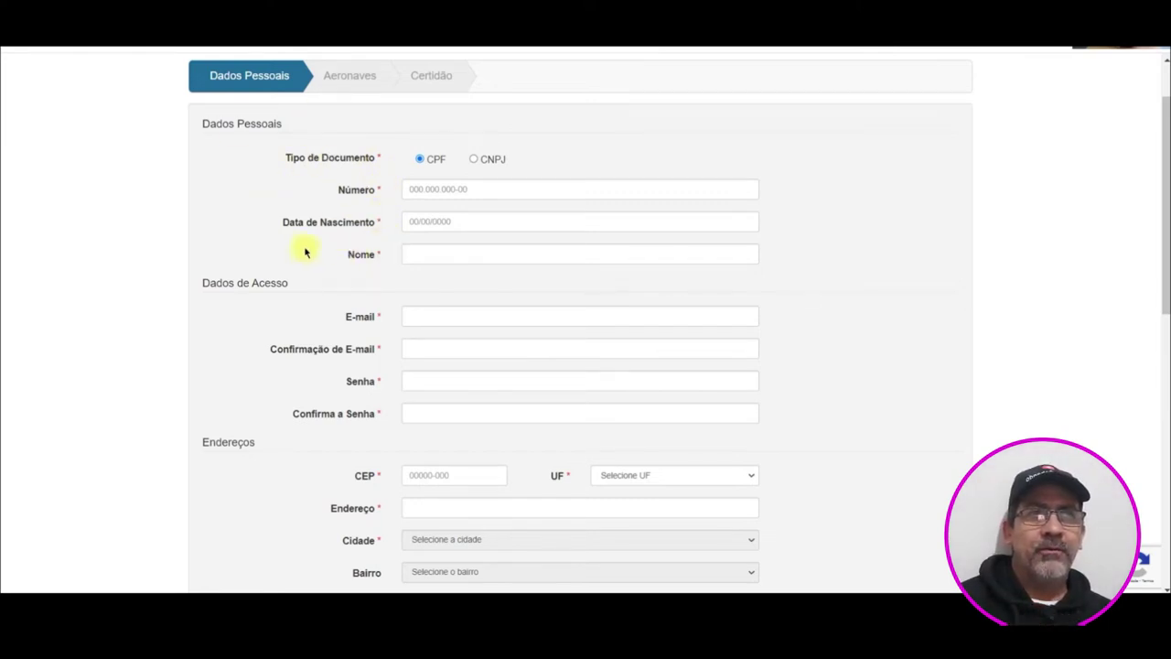
Step: Review the operator registration form, covering personal data, access data, addresses, phones and the declaration of truthfulness
scroll(313, 366, down, 1)
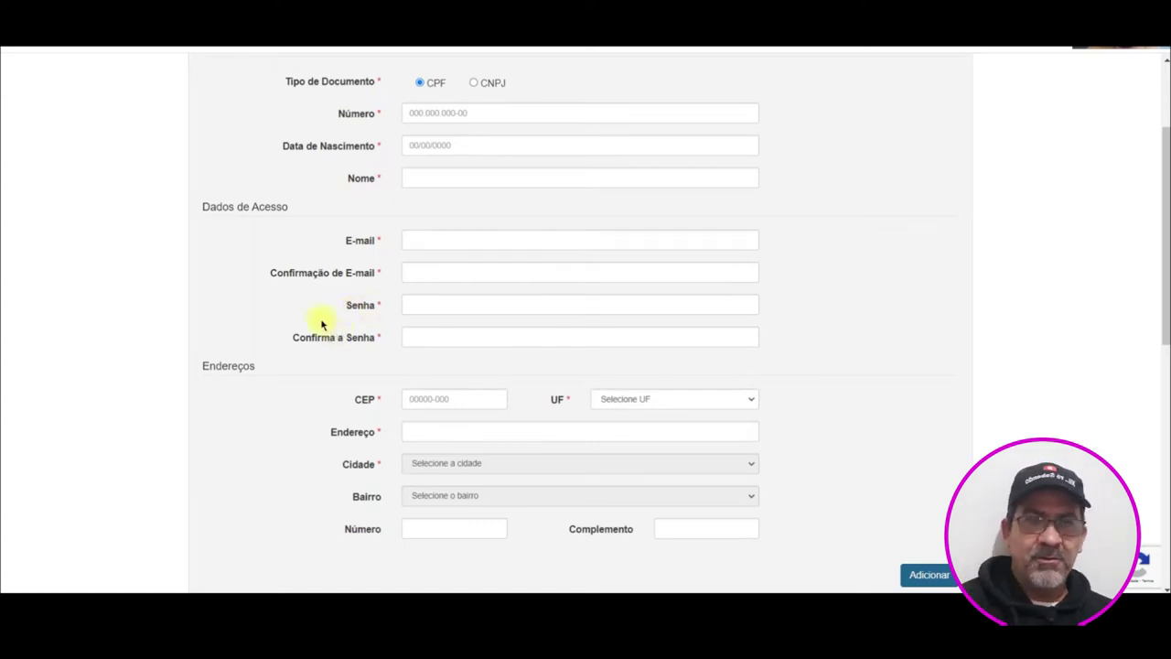
scroll(320, 324, down, 1)
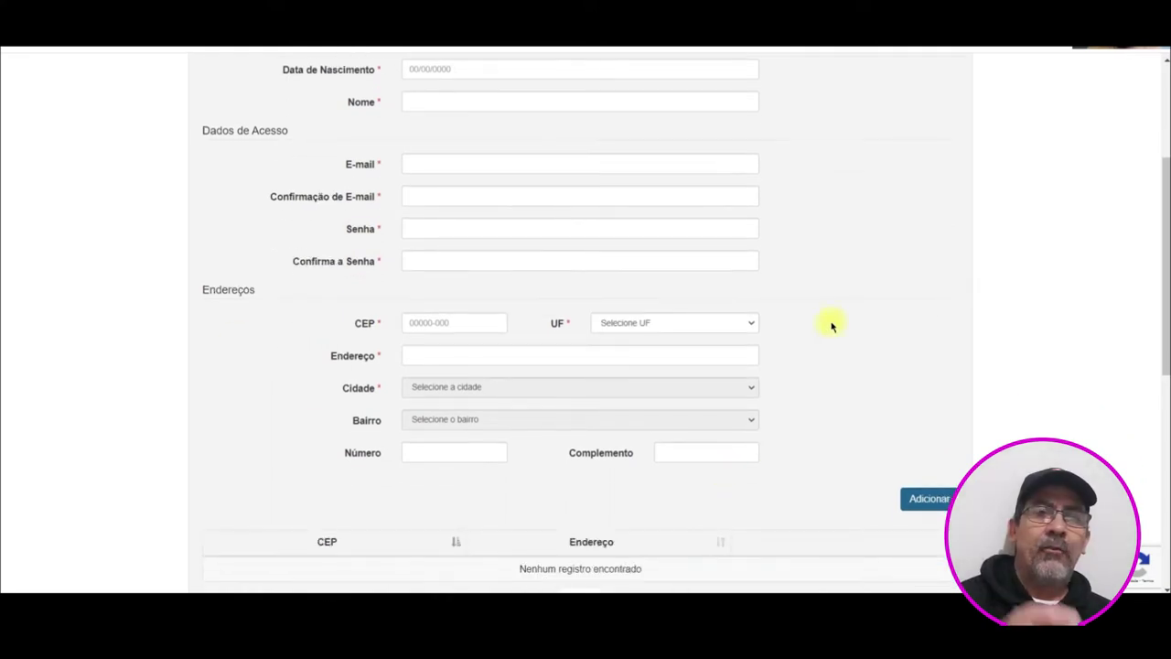
scroll(832, 326, down, 2)
scroll(794, 282, up, 5)
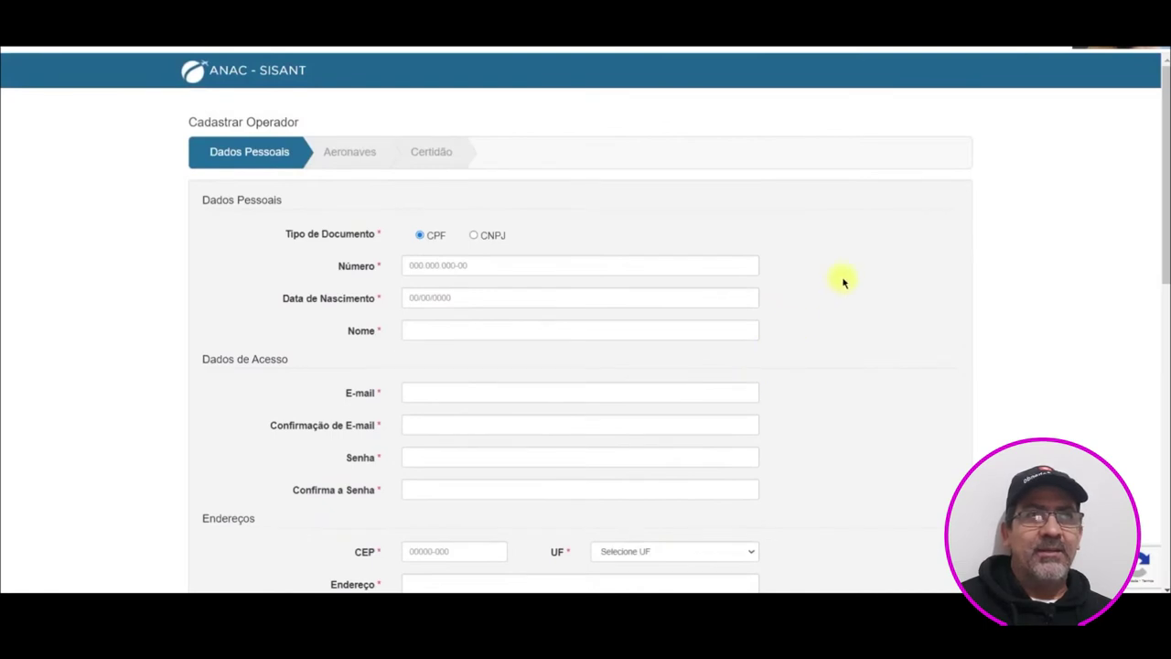
scroll(844, 282, down, 3)
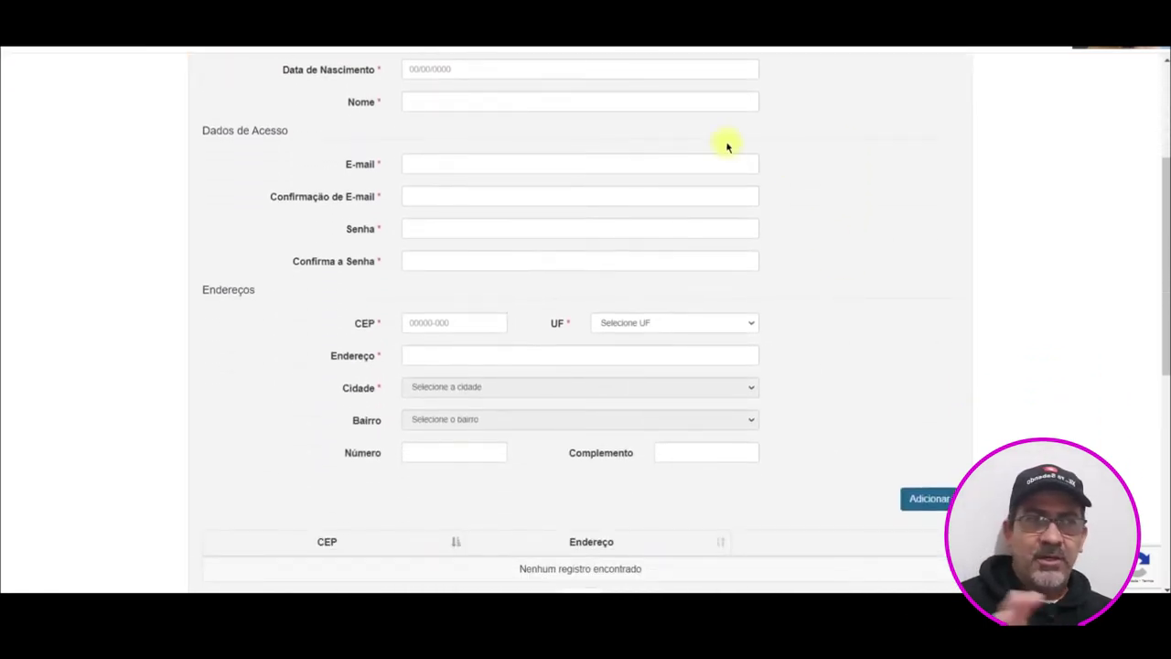
scroll(951, 370, down, 1)
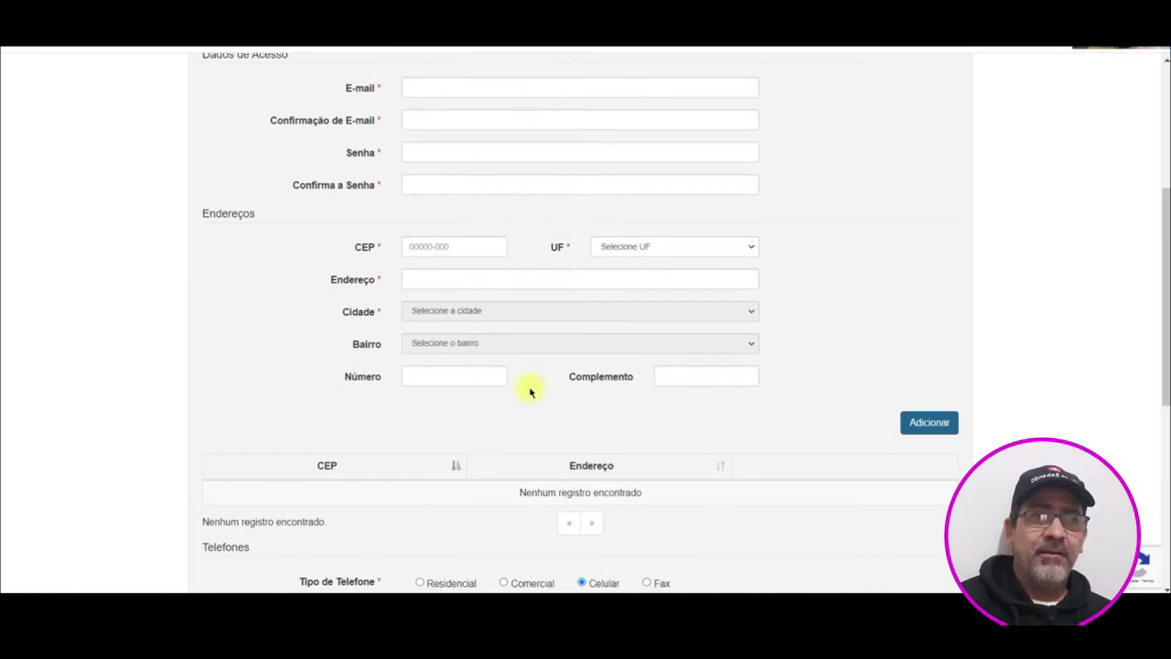
scroll(991, 241, down, 3)
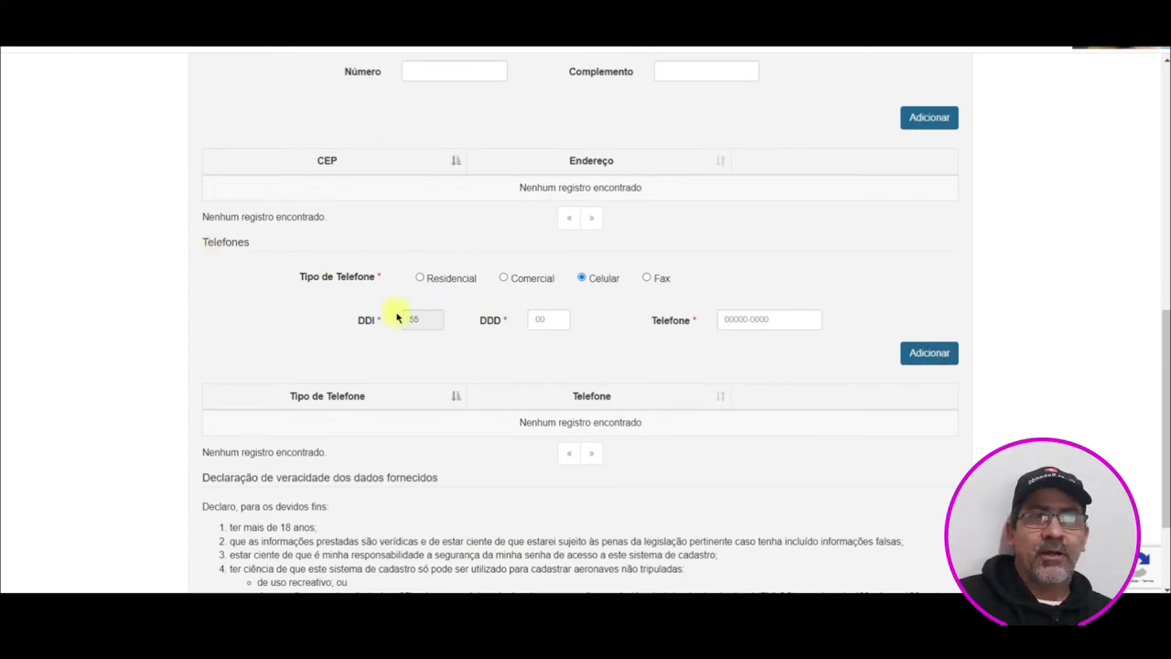
scroll(649, 356, down, 2)
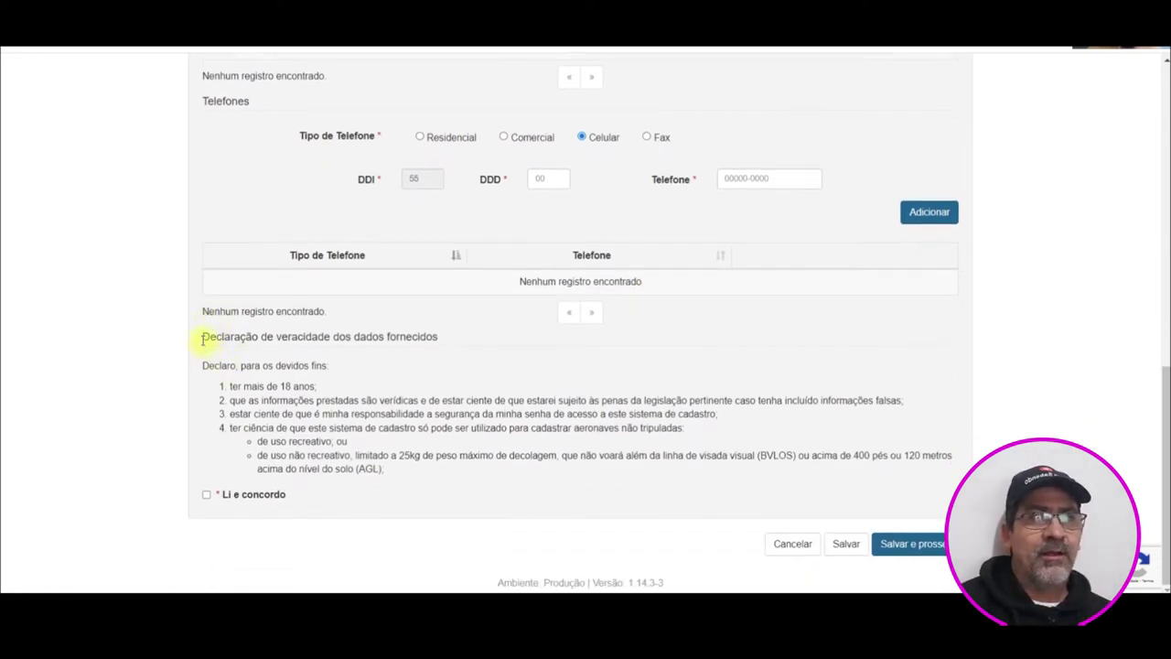
drag(203, 339, 446, 337)
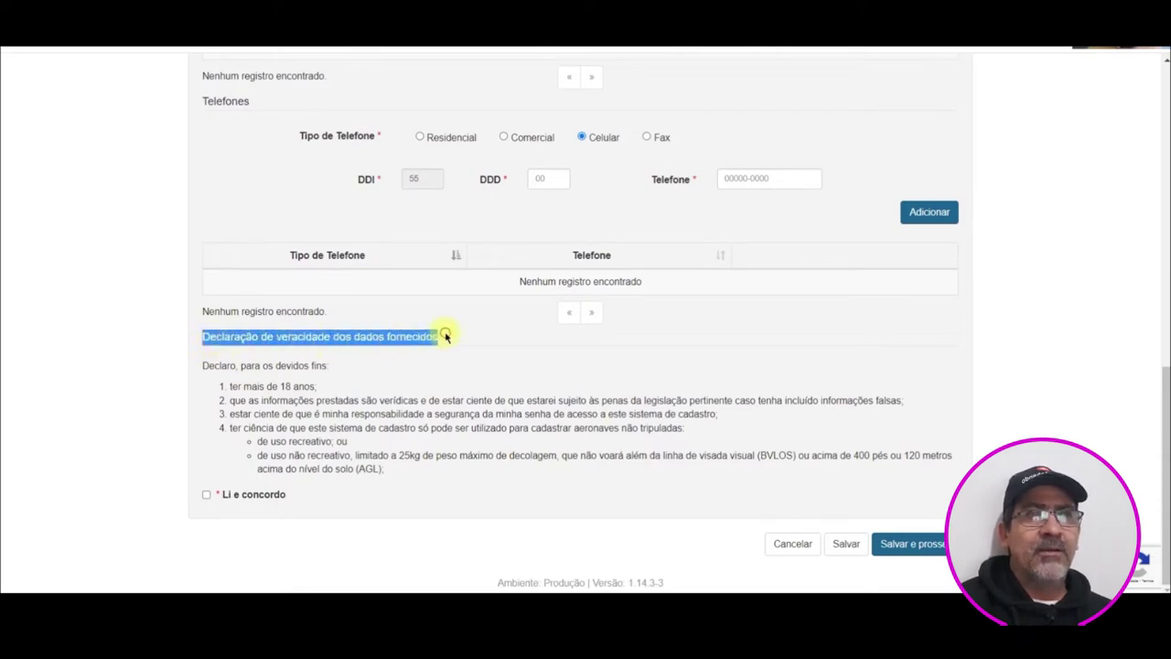
click(447, 337)
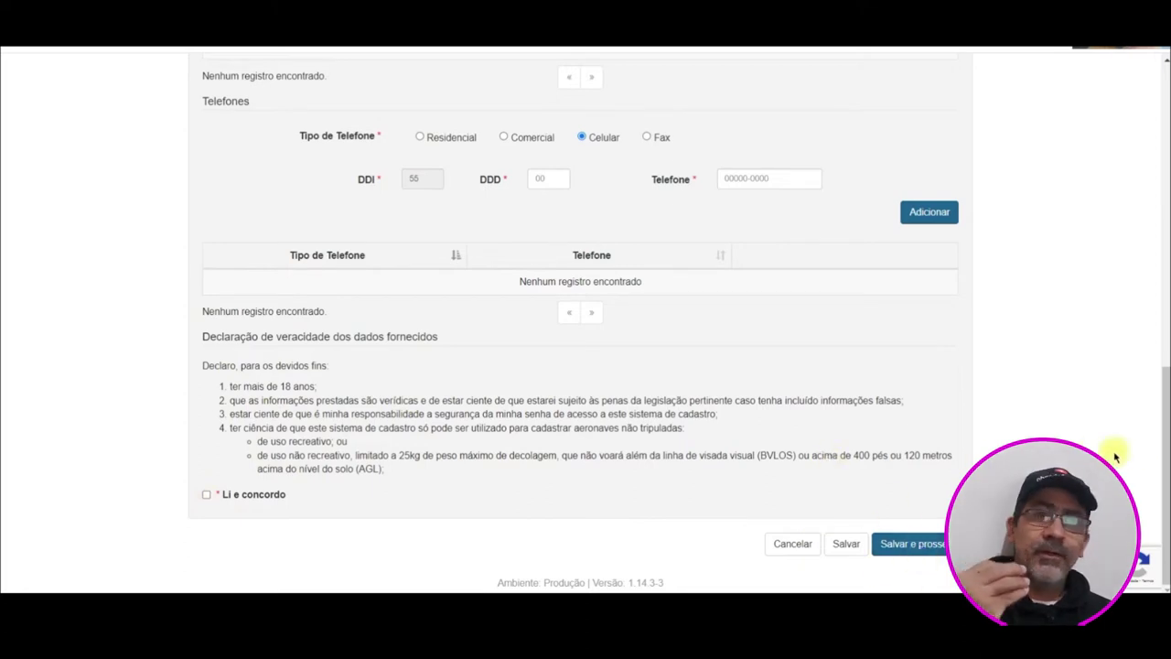
drag(1163, 432, 1162, 283)
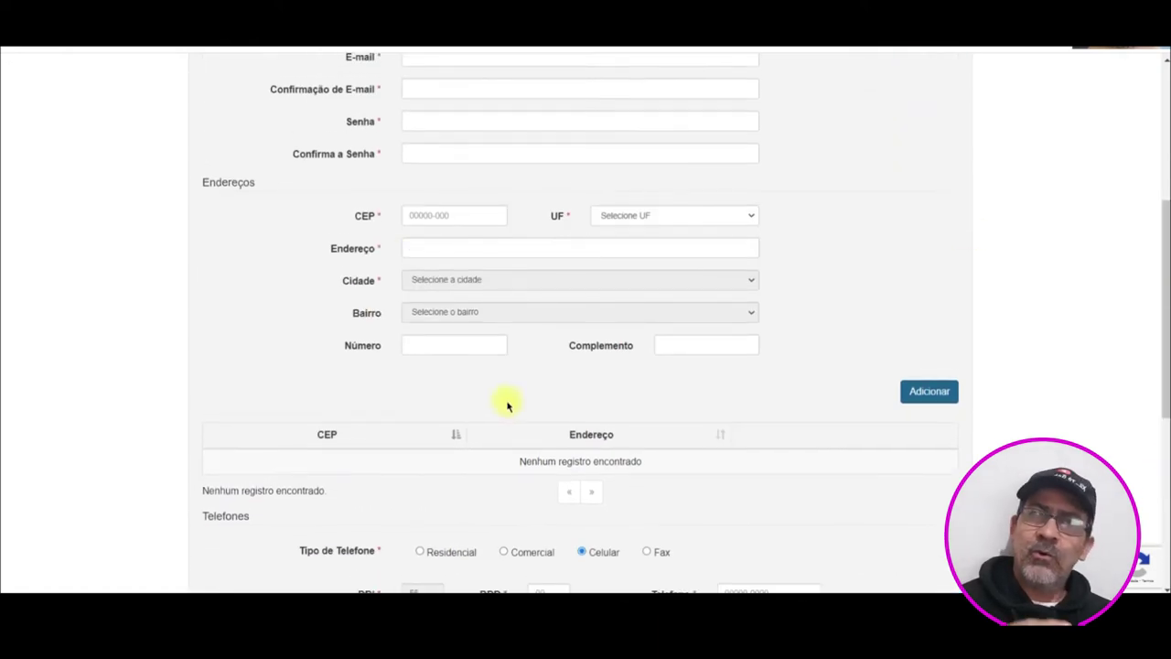
scroll(933, 293, up, 1)
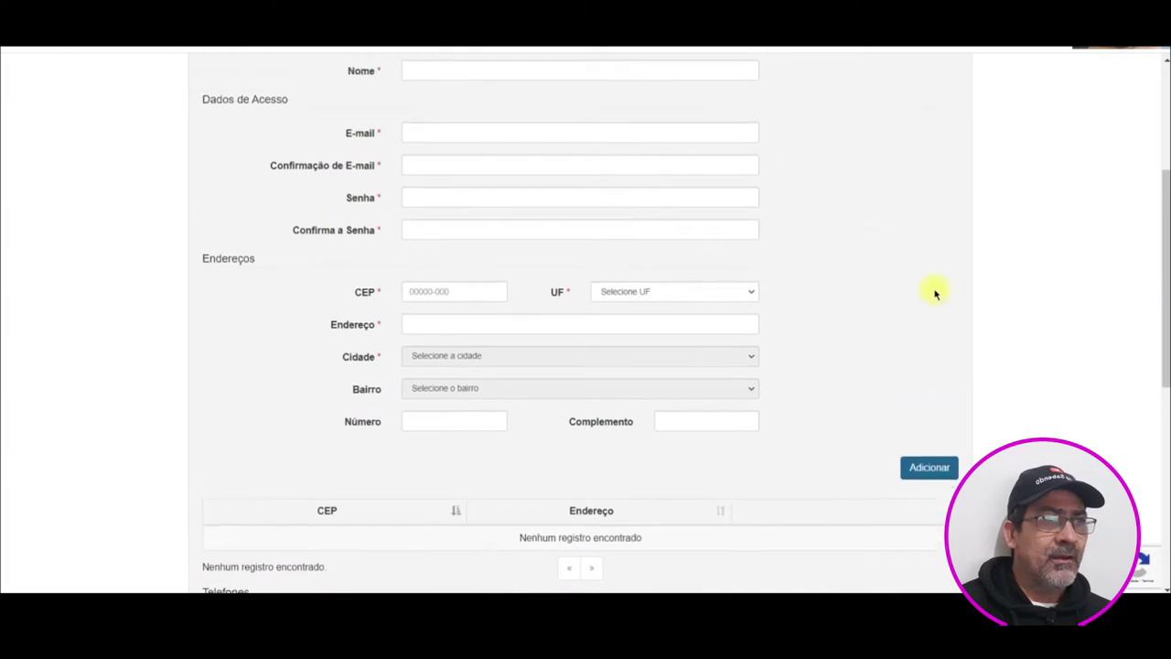
scroll(935, 293, up, 1)
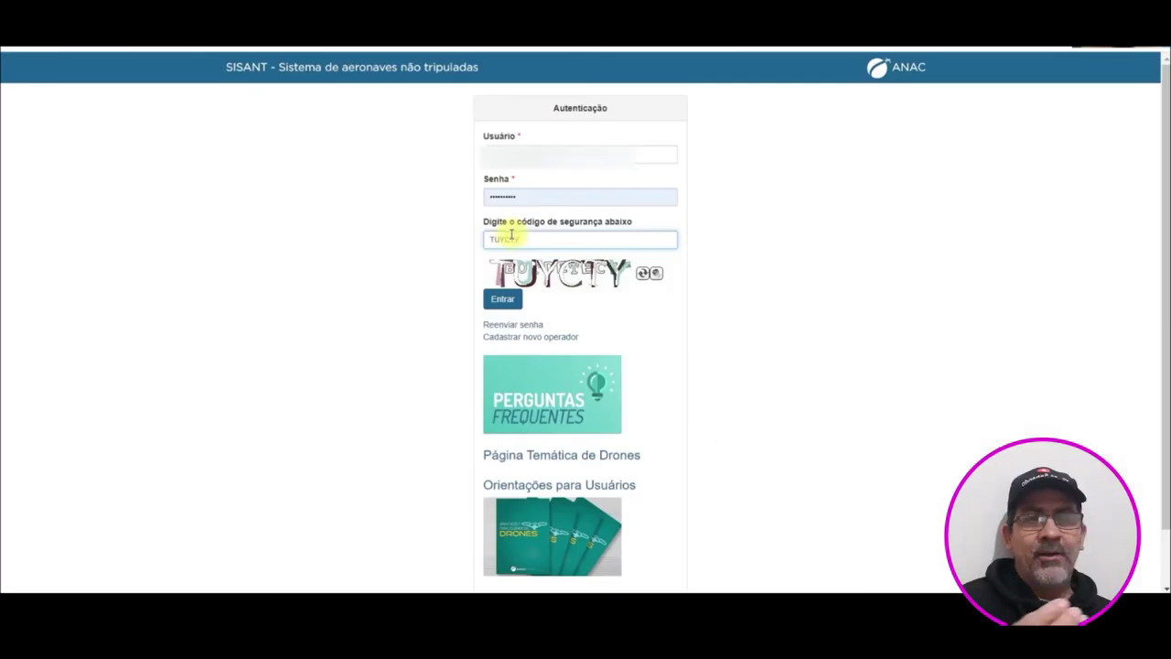
Step: Sign in to the existing operator account and open the Aeronaves stage of its registration
click(502, 299)
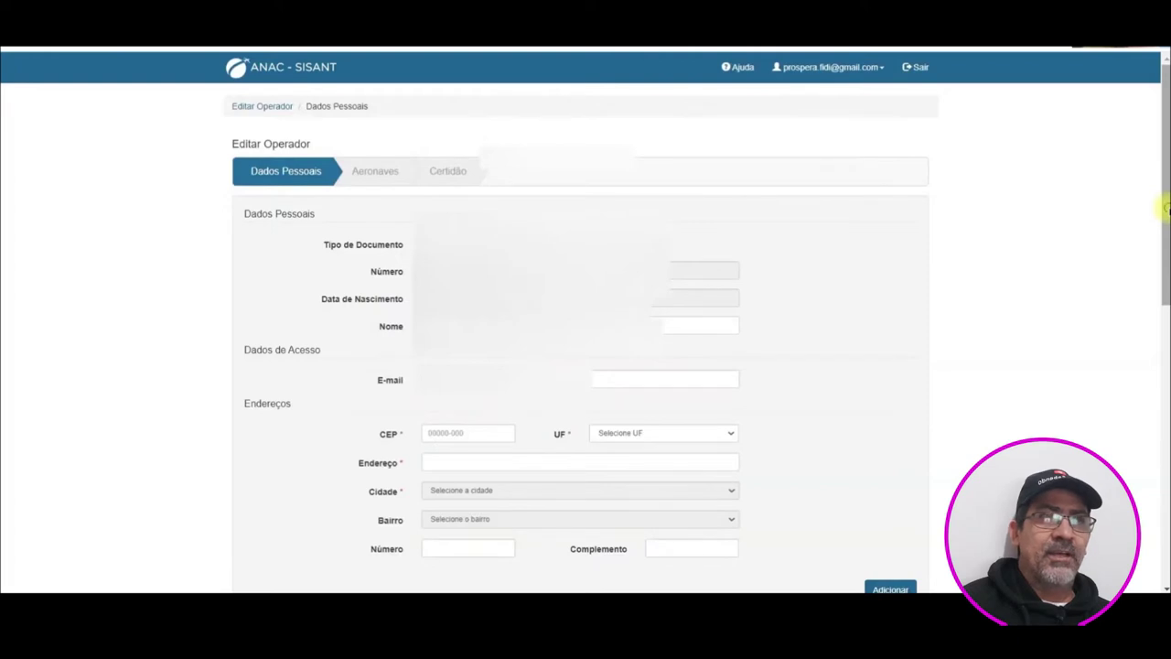
drag(1166, 208, 1163, 225)
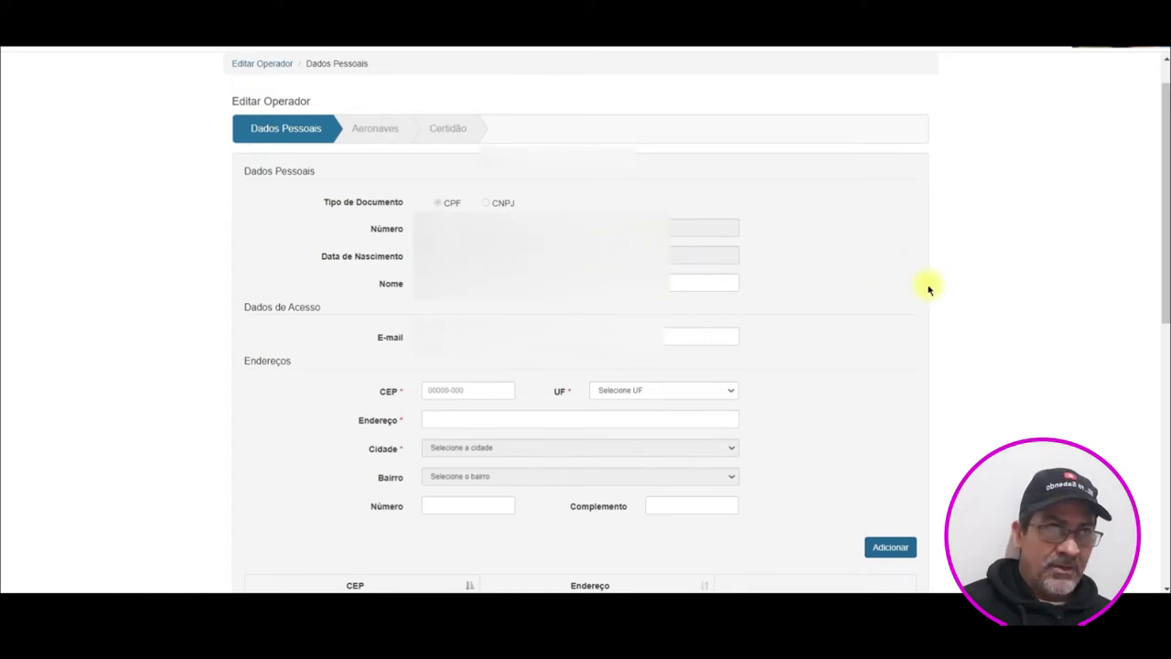
click(377, 131)
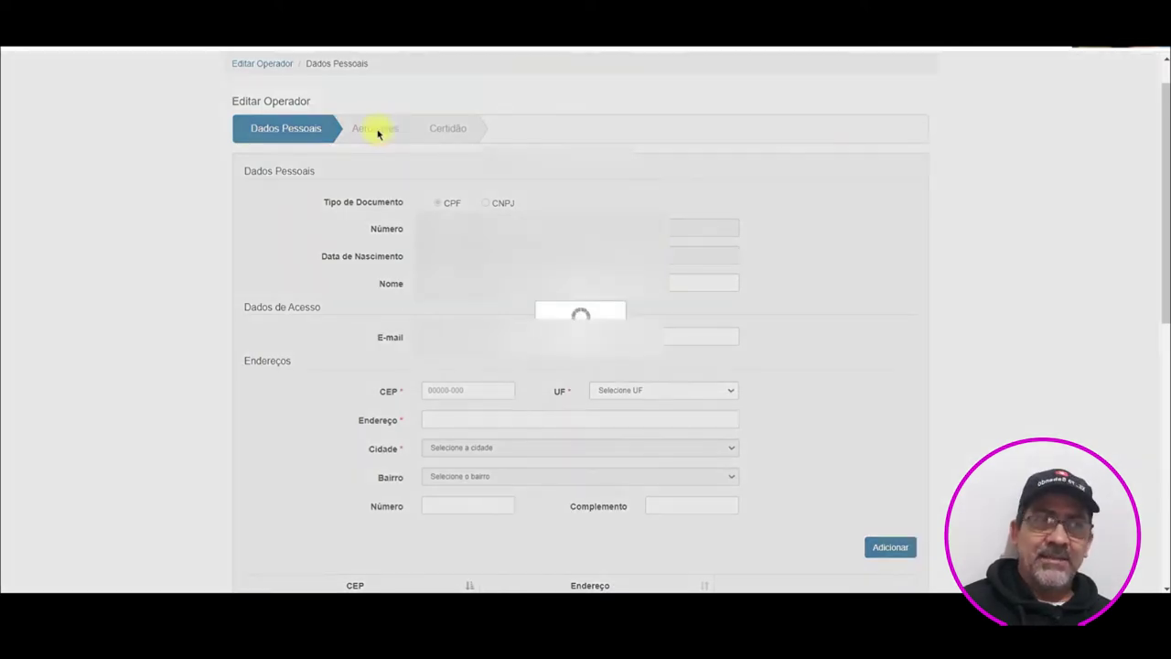
scroll(1164, 196, down, 1)
scroll(1163, 197, down, 1)
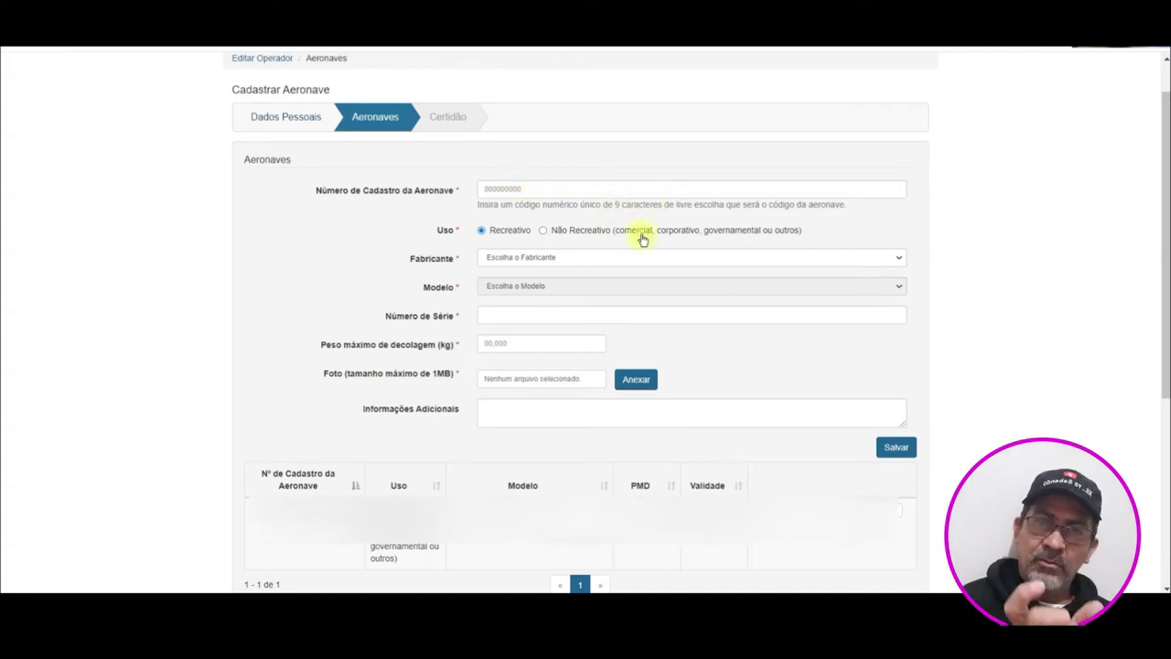
Step: Set the aircraft's manufacturer to DJI and its model to Outro
click(489, 190)
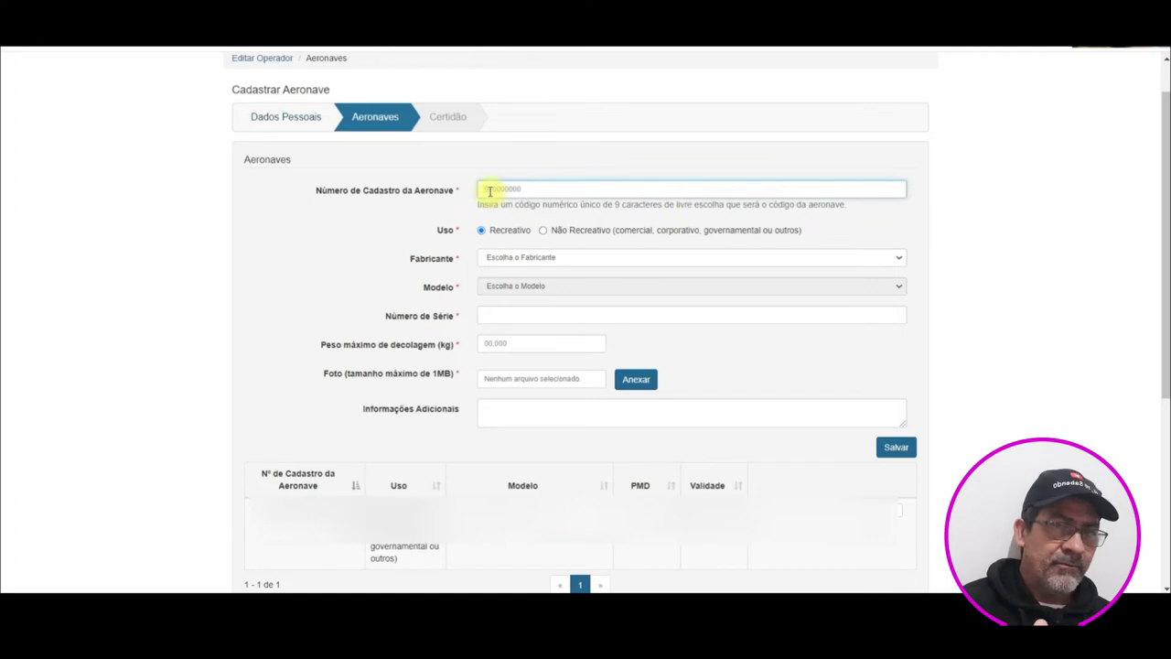
click(397, 212)
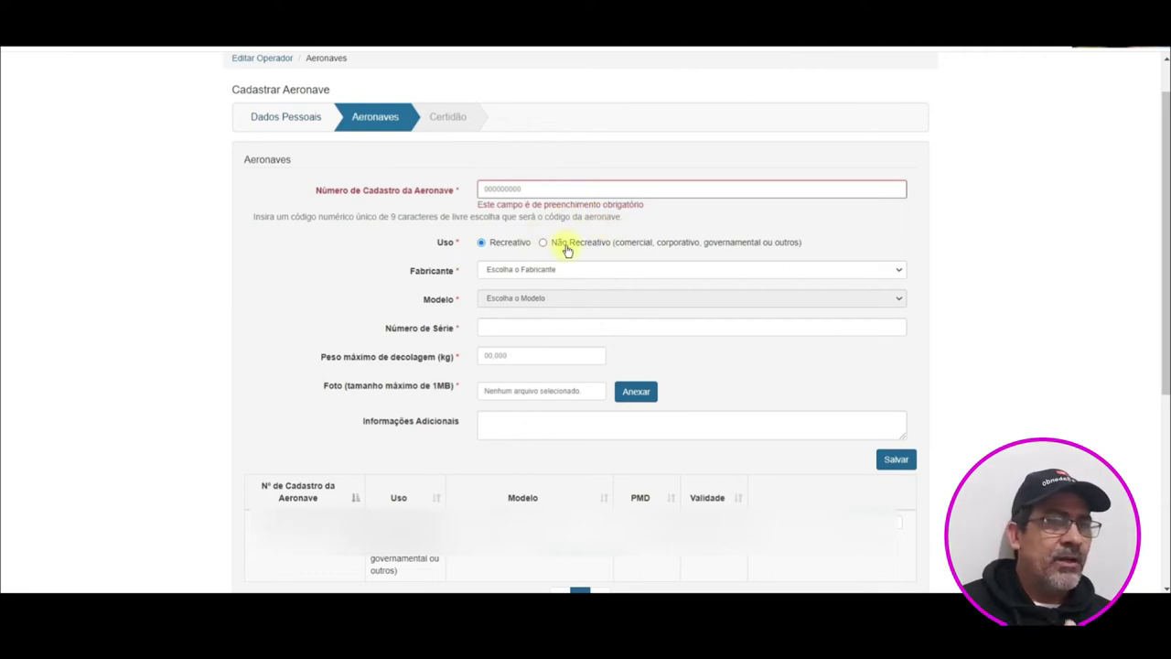
scroll(604, 242, down, 1)
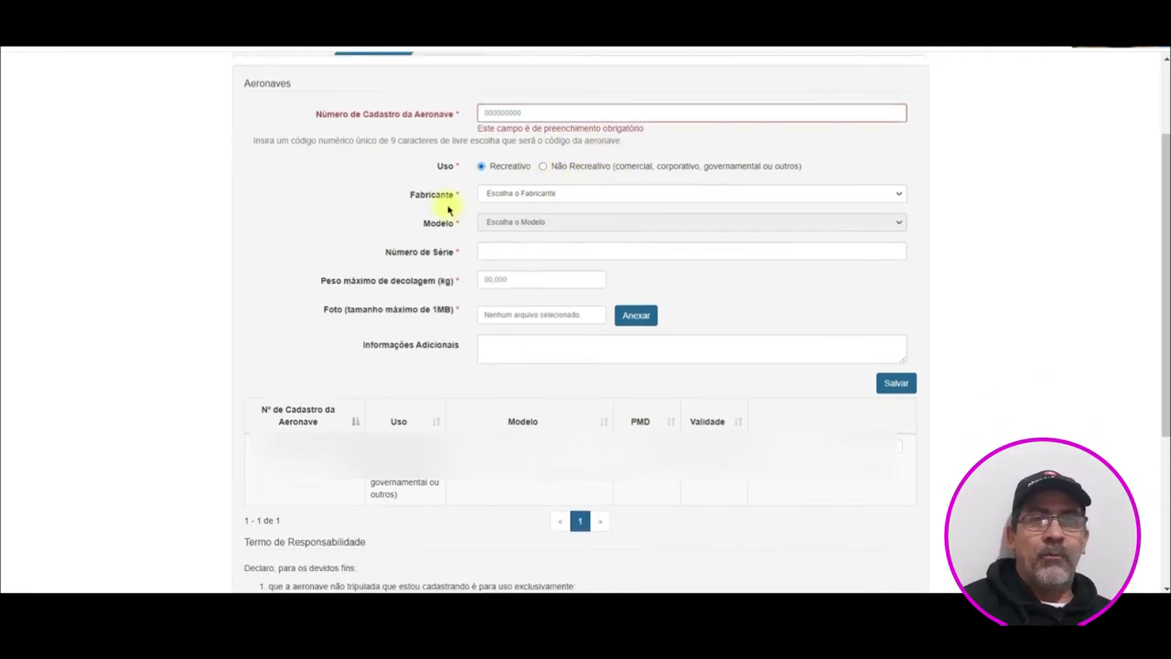
click(531, 196)
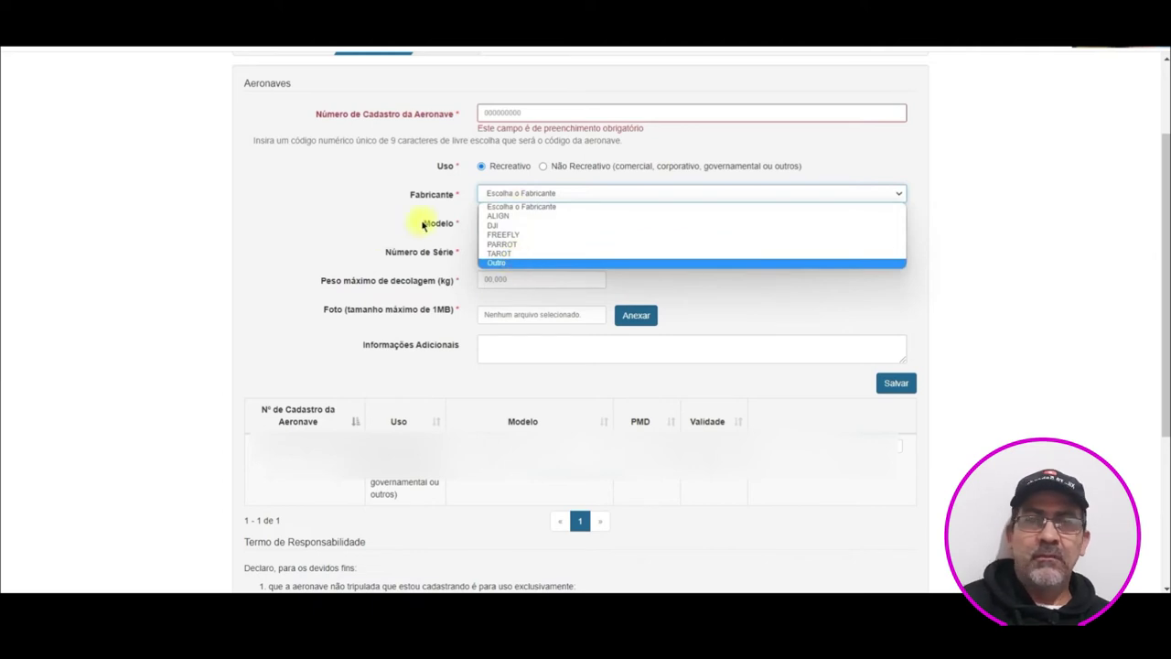
click(513, 227)
click(511, 222)
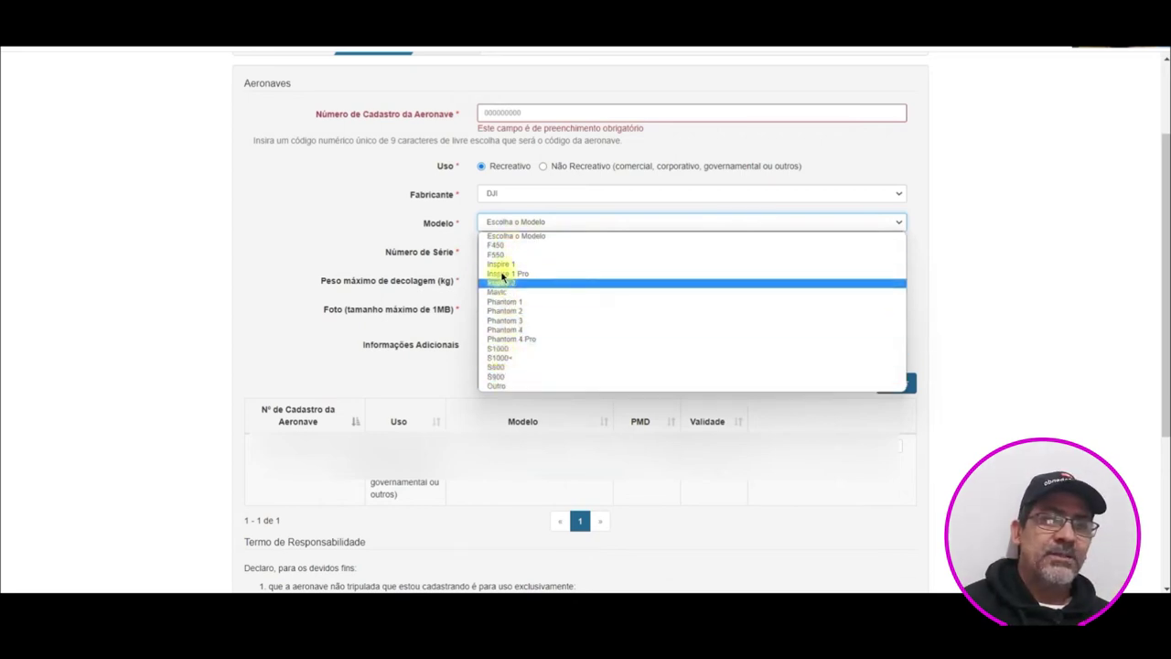
click(520, 385)
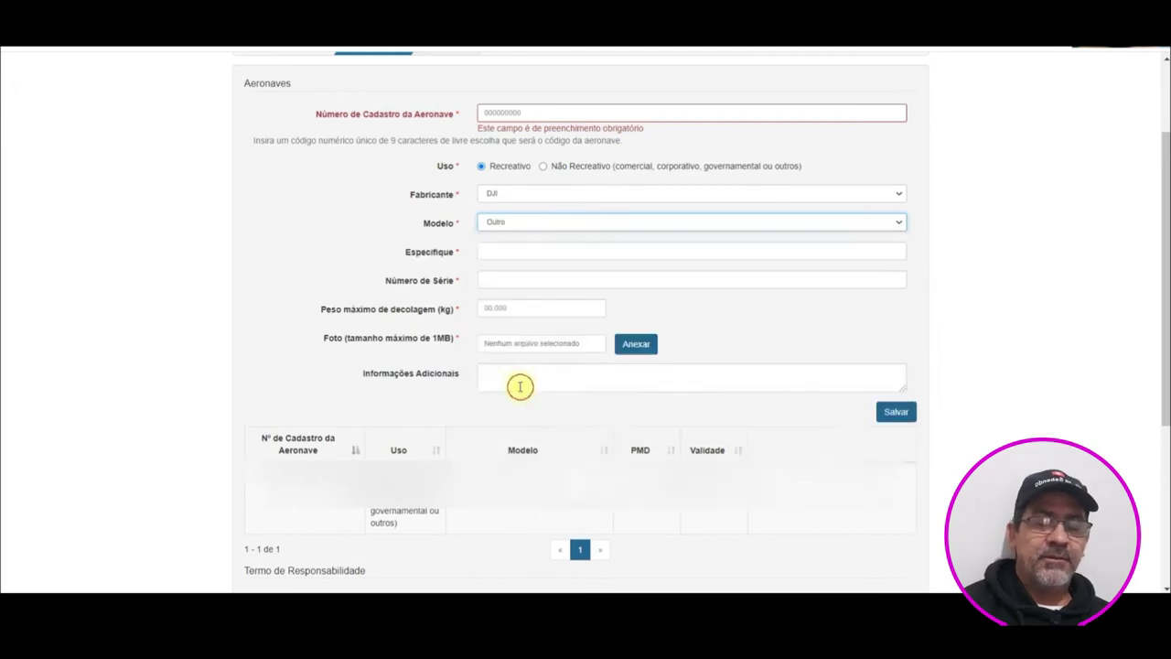
Step: Specify the aircraft's other model as DJI MINI 2
click(492, 247)
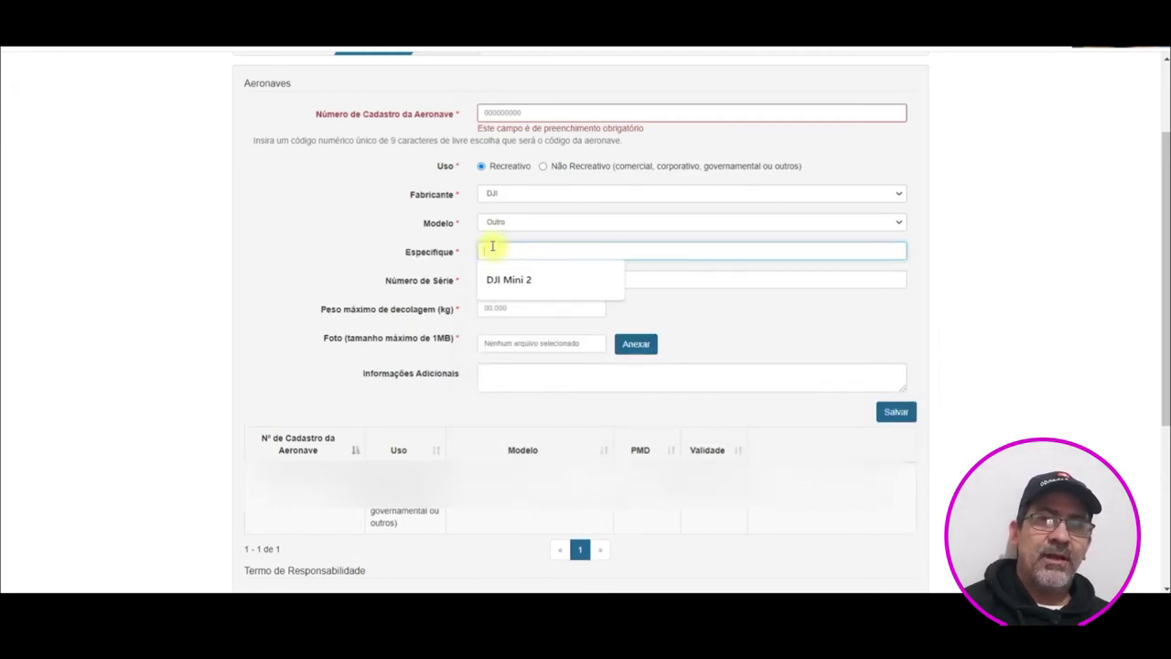
text(D)
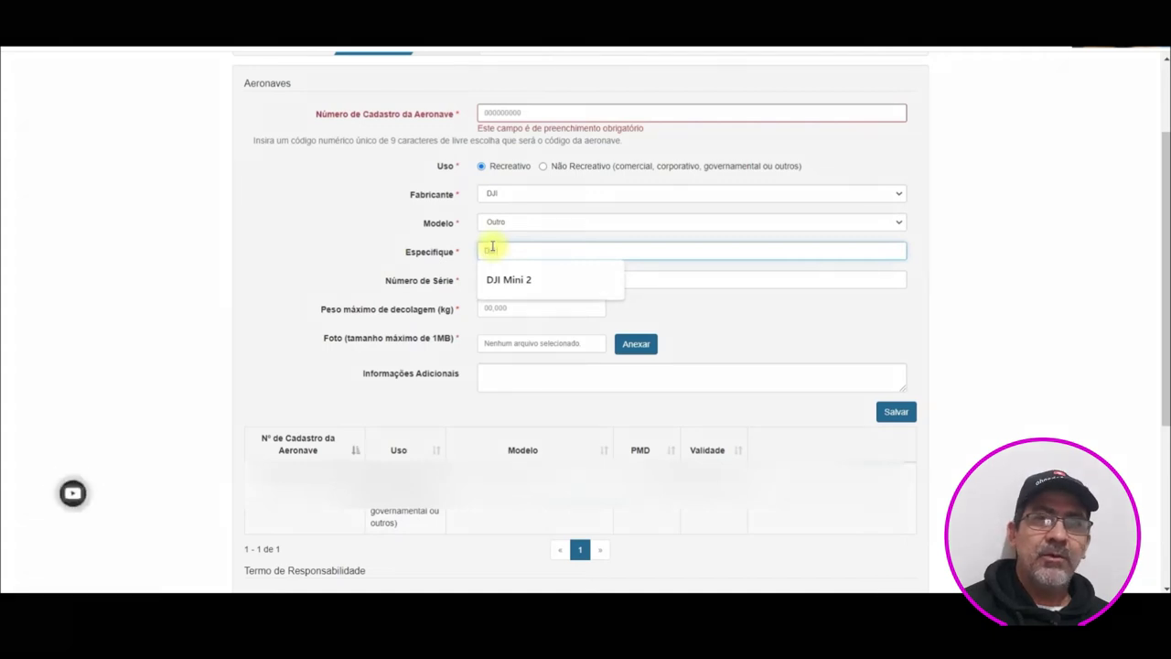
text(JI MINI 2)
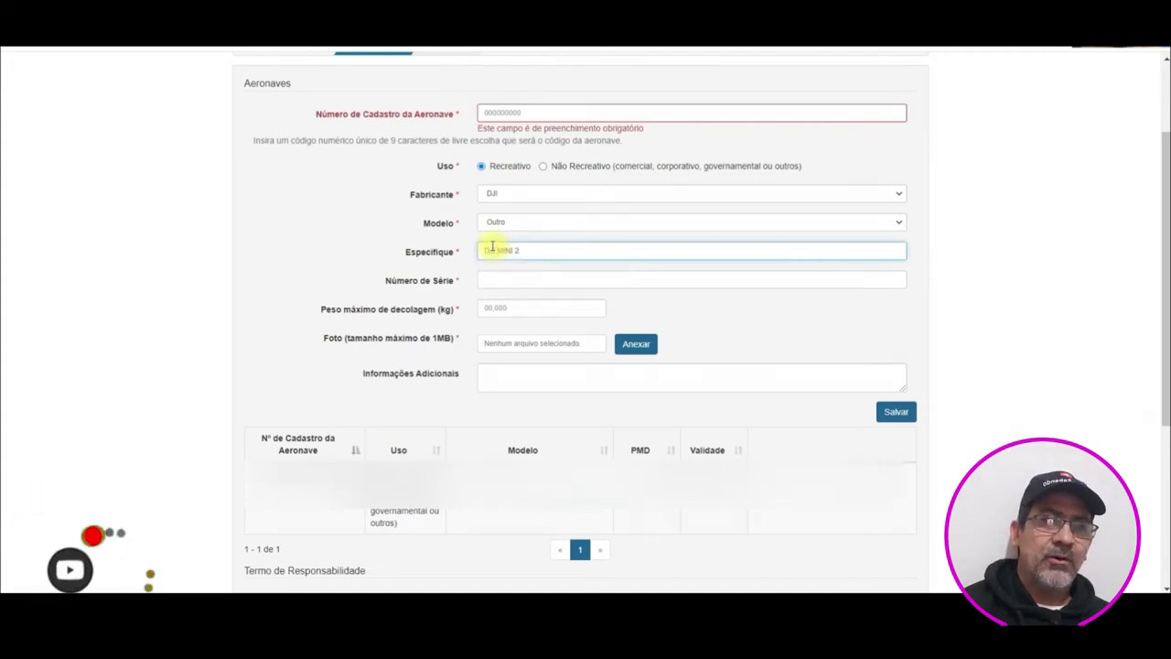
click(397, 269)
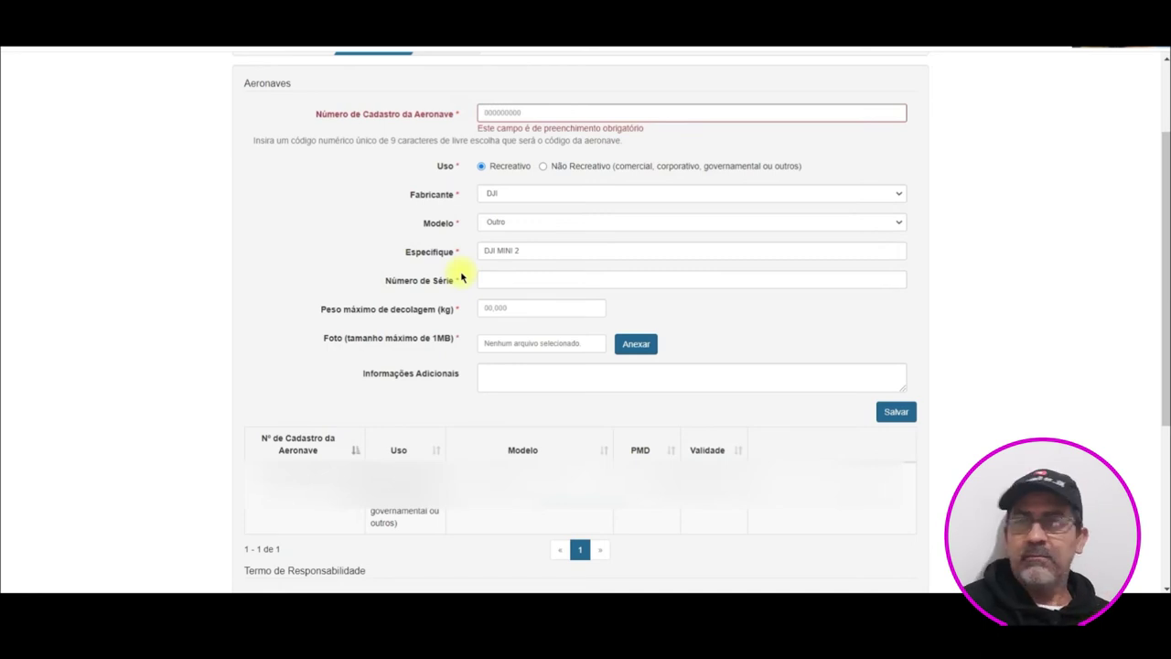
Step: Set the maximum take-off weight to 0,279 kg and review the Termo de Responsabilidade and the options for saving
scroll(411, 275, down, 1)
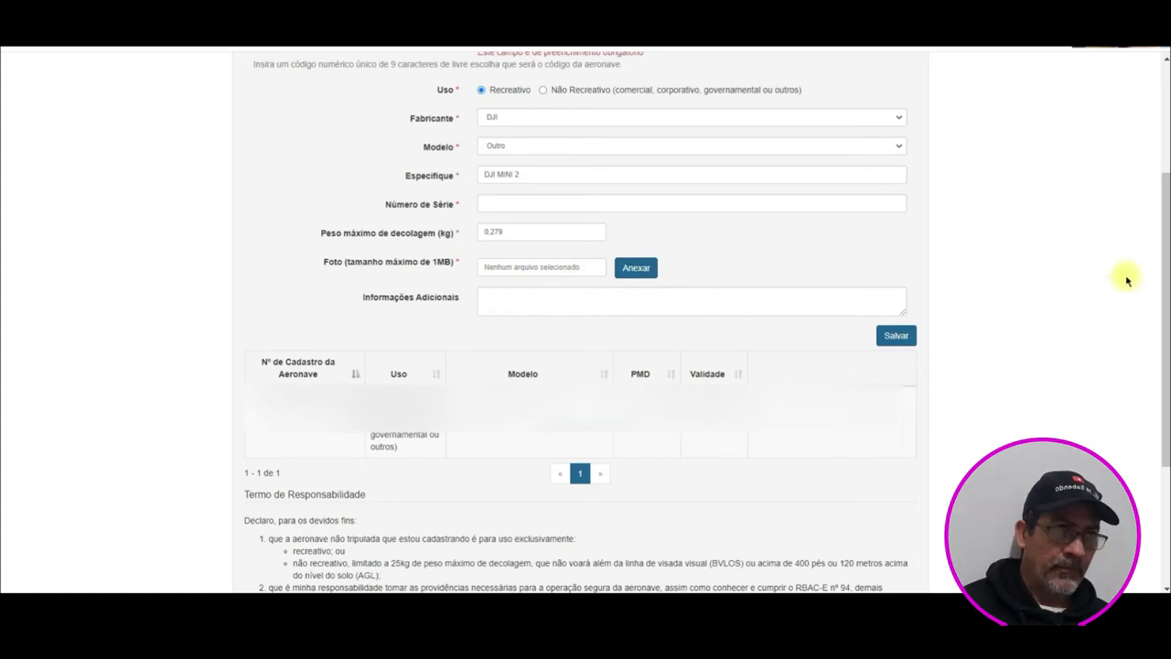
drag(1167, 219, 1167, 341)
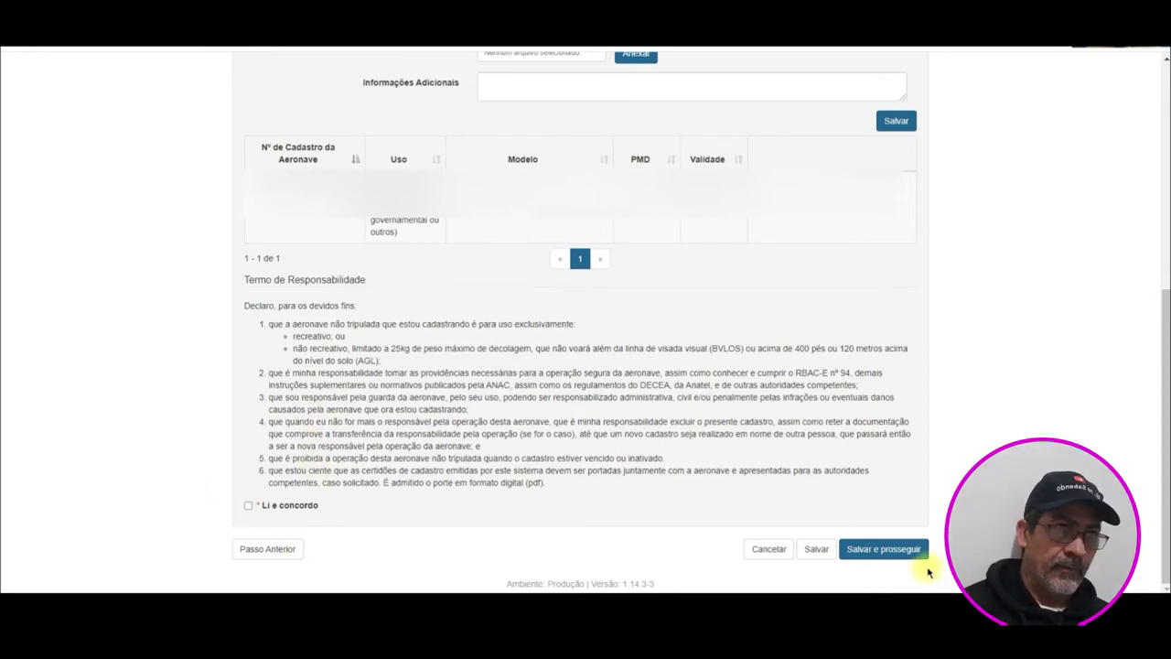
click(850, 549)
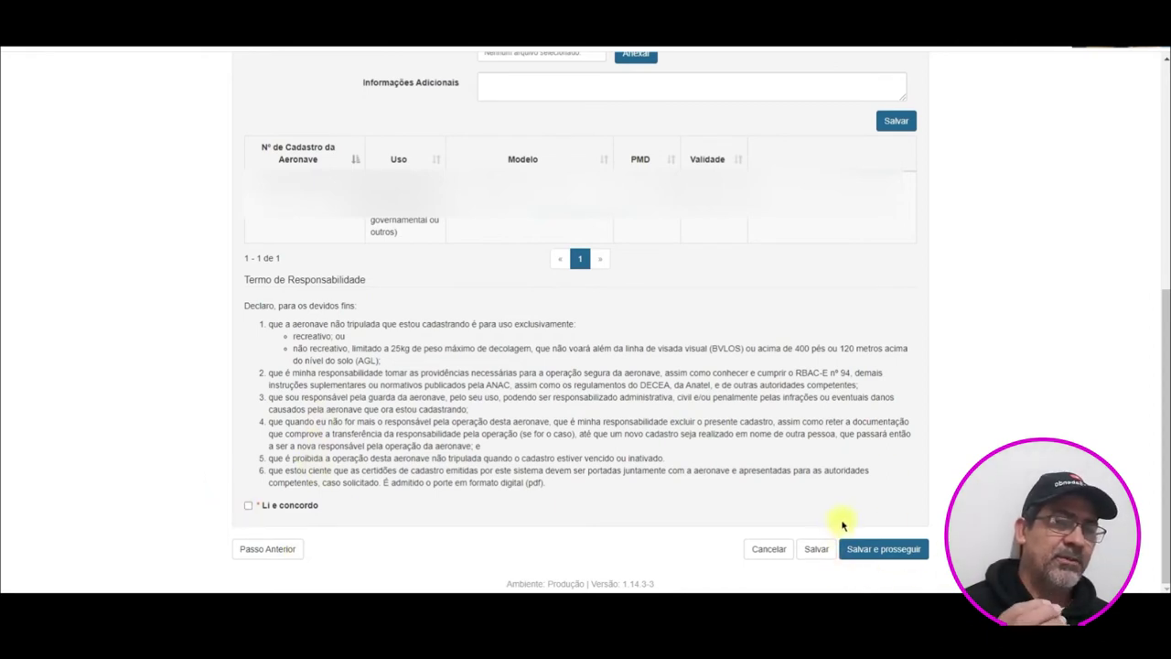